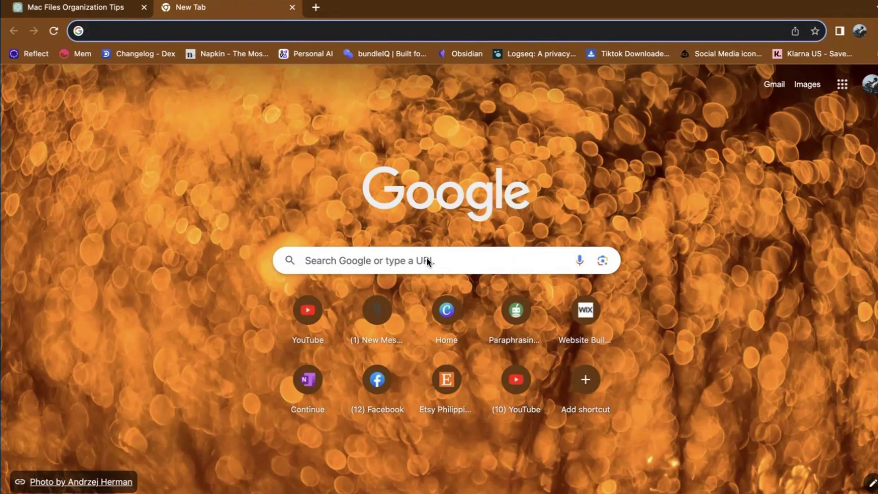
- Go to skillshare.com in the current Chrome tab
left_click(207, 34)
type("skillsha")
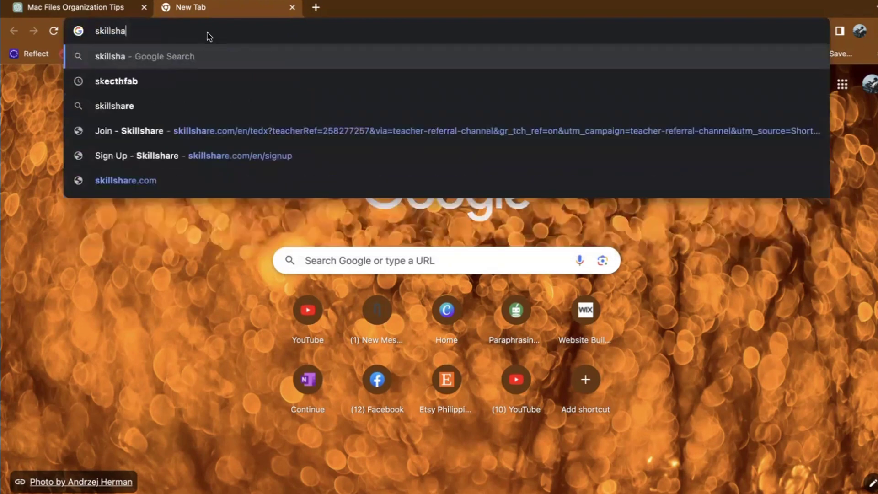
type("re.com")
key("Return")
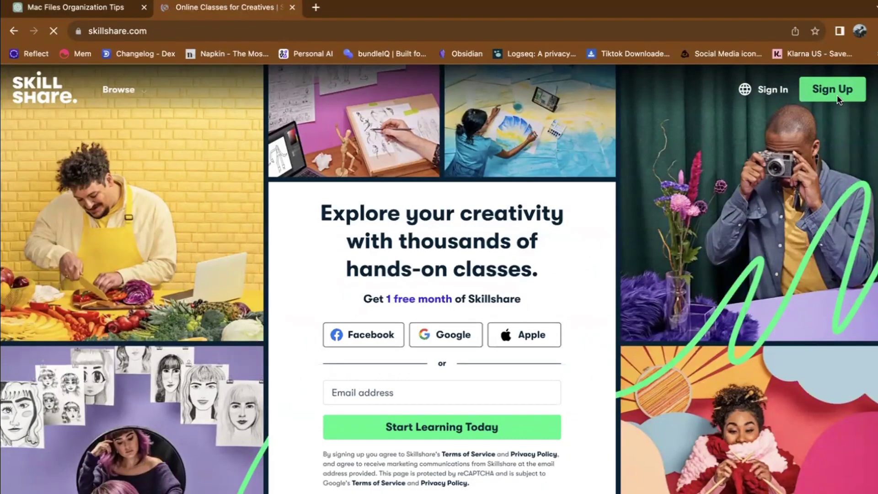
- Start a Skillshare sign-up using Continue with Google
left_click(837, 95)
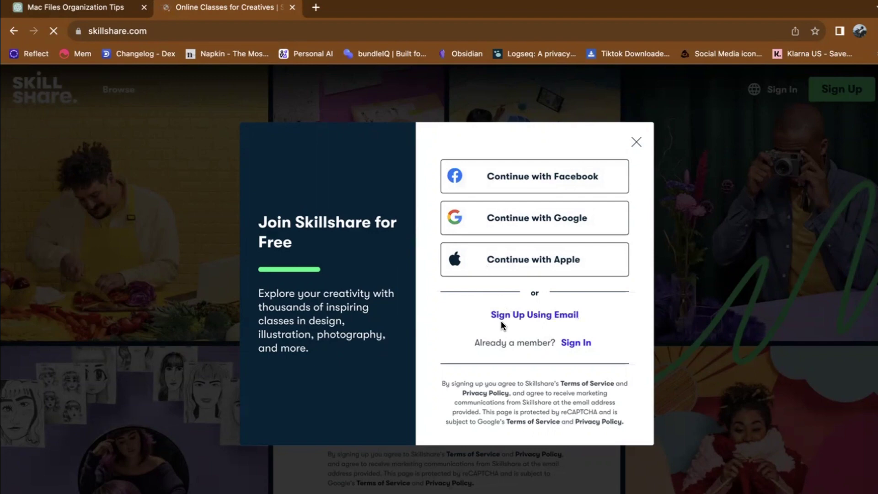
left_click(530, 220)
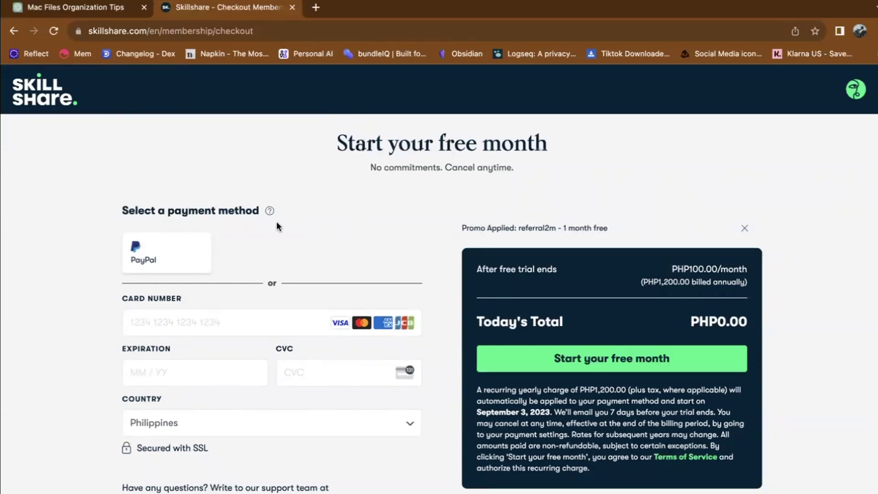
- Choose PayPal as the payment method and start the free month
left_click(176, 254)
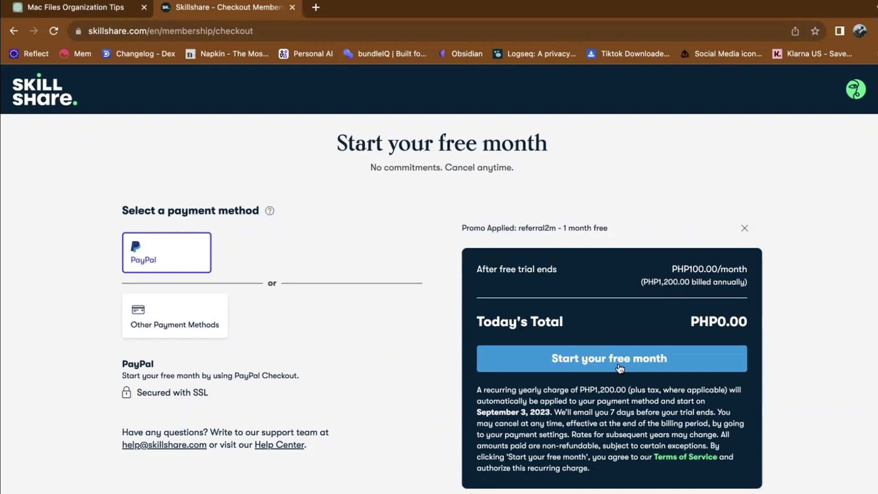
scroll(618, 368, "down", 3)
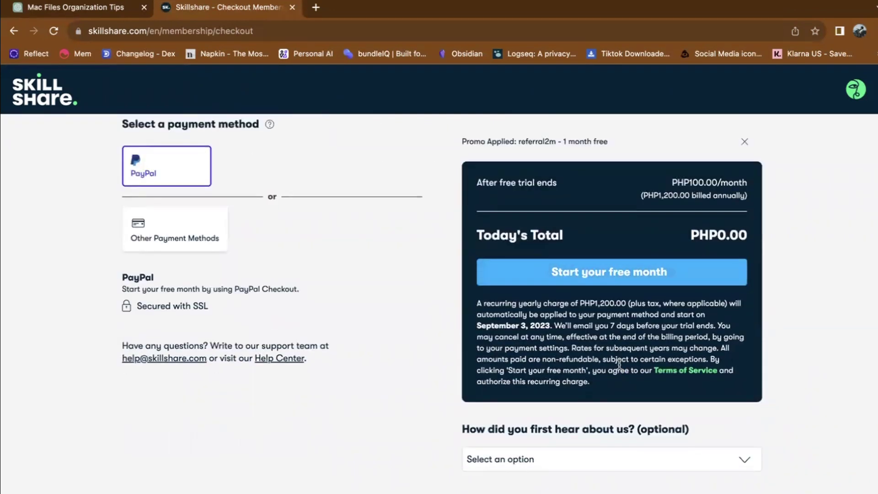
scroll(618, 366, "up", 3)
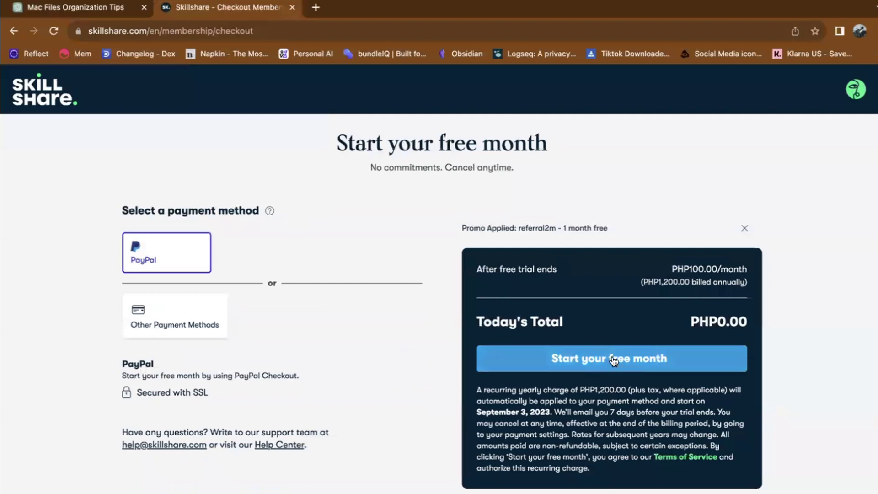
left_click(612, 358)
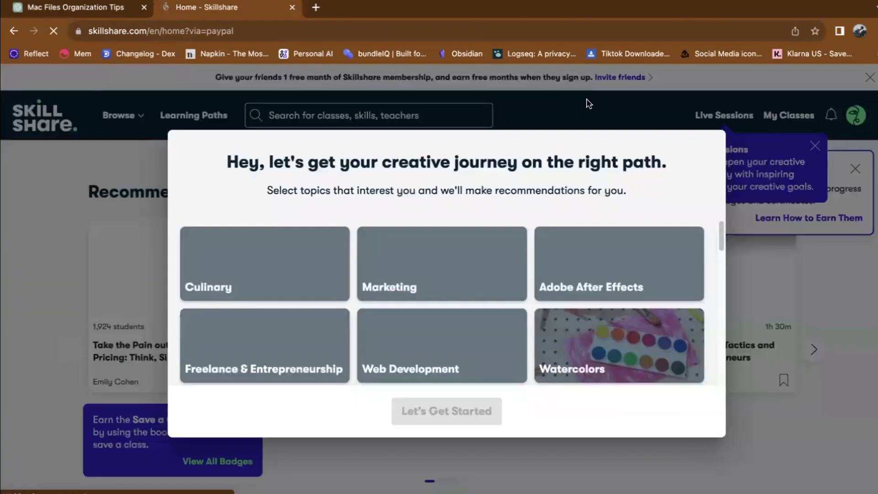
- Pick Freelance & Entrepreneurship and Marketing as topics and confirm with Let's Get Started
left_click(247, 318)
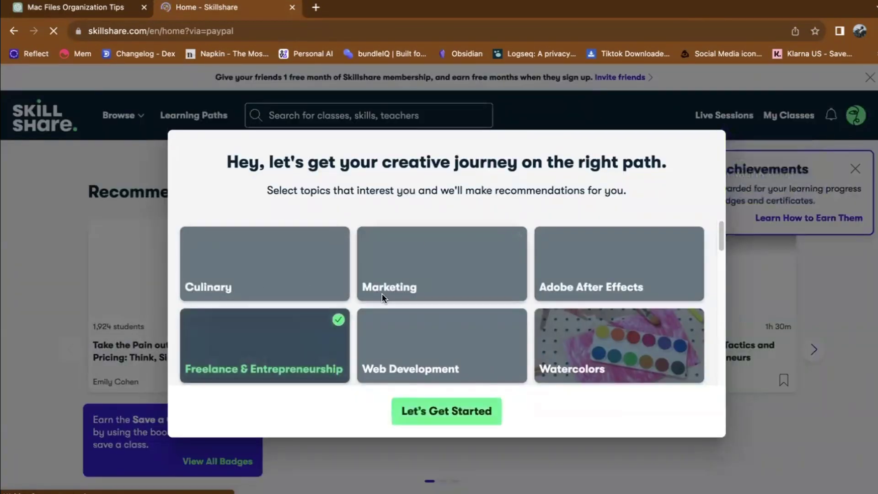
left_click(408, 263)
left_click(445, 410)
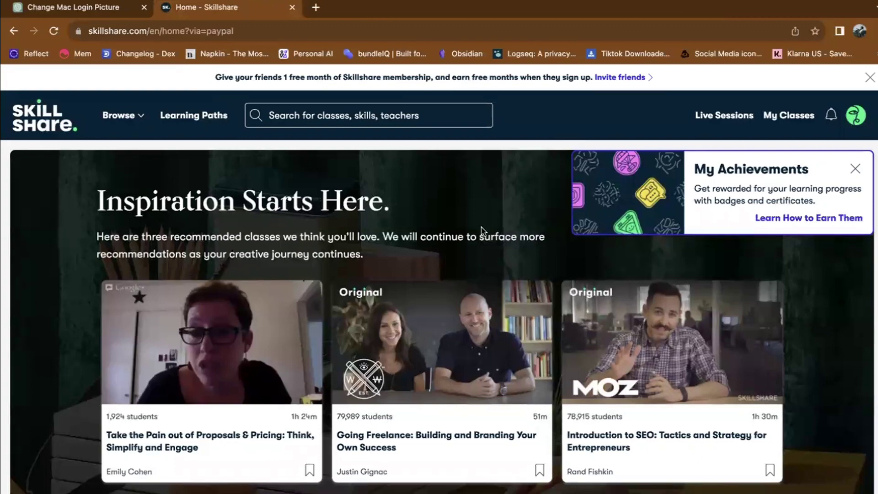
scroll(483, 233, "down", 3)
scroll(481, 231, "up", 2)
scroll(480, 231, "up", 1)
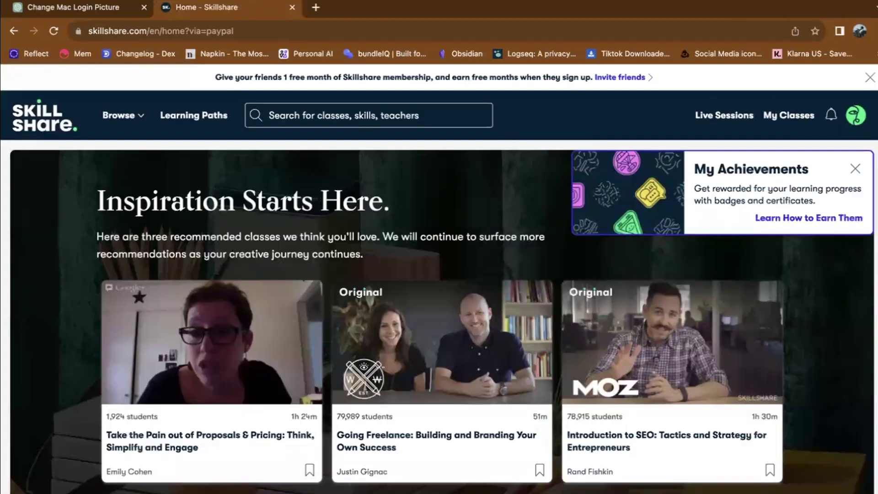